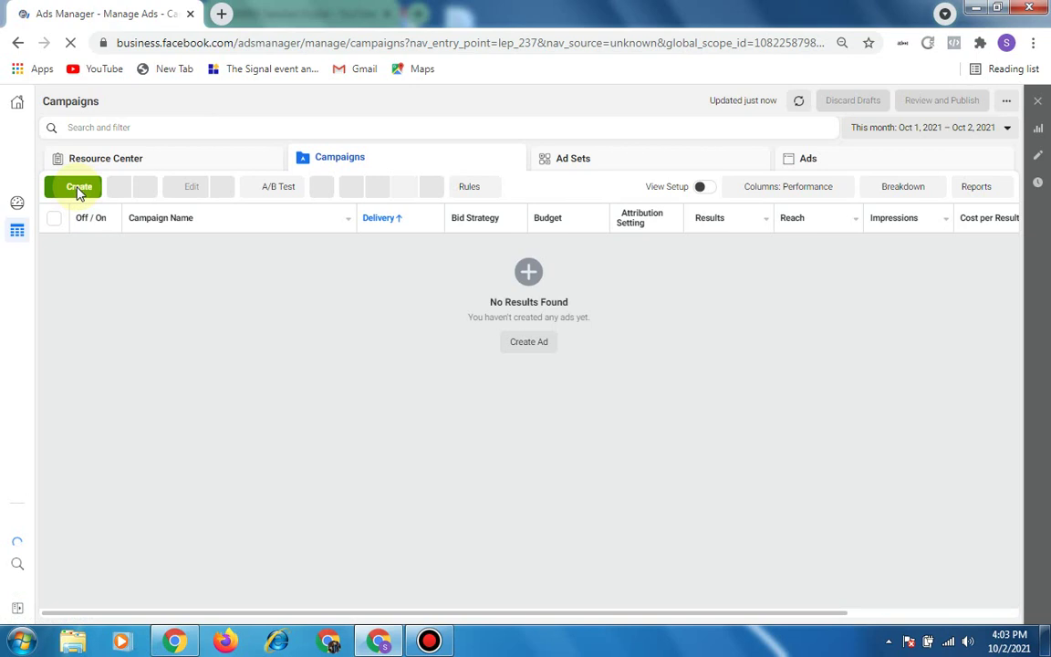
# Create a new campaign with the Traffic objective.
pyautogui.click(77, 189)
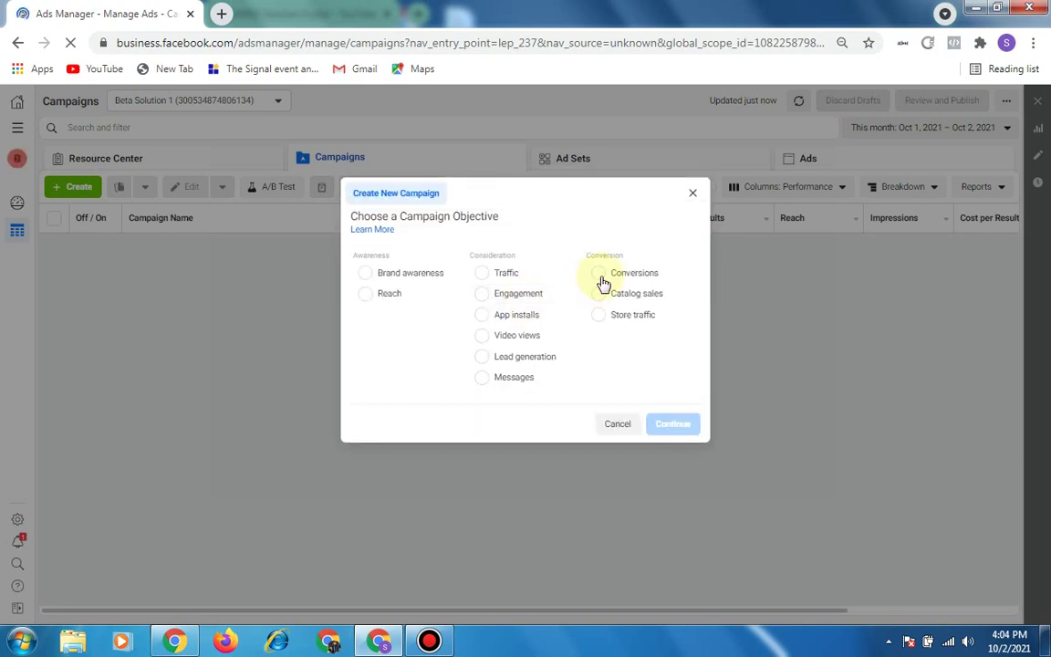
pyautogui.click(486, 279)
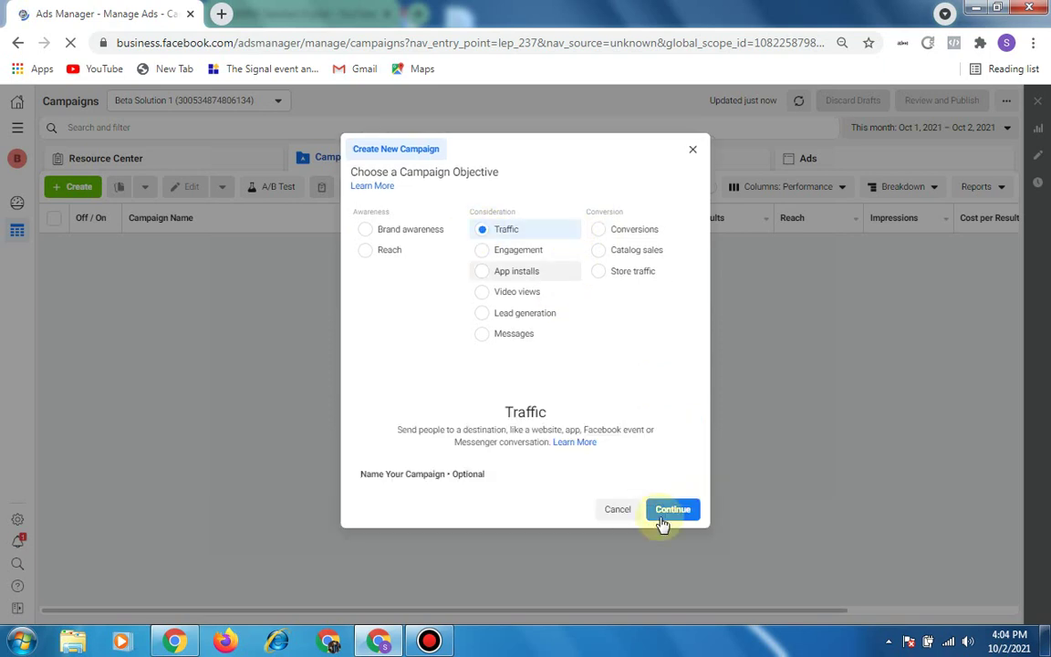
pyautogui.click(664, 522)
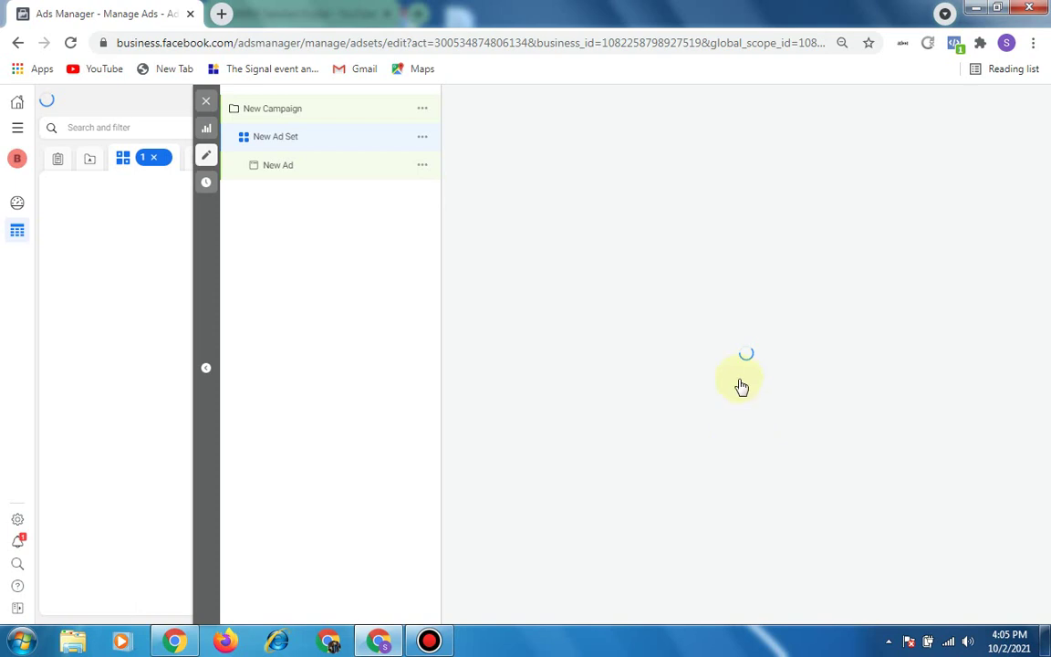
# Turn on Dynamic Creative for the new ad set and accept its explanation.
pyautogui.scroll(-1, 680, 383)
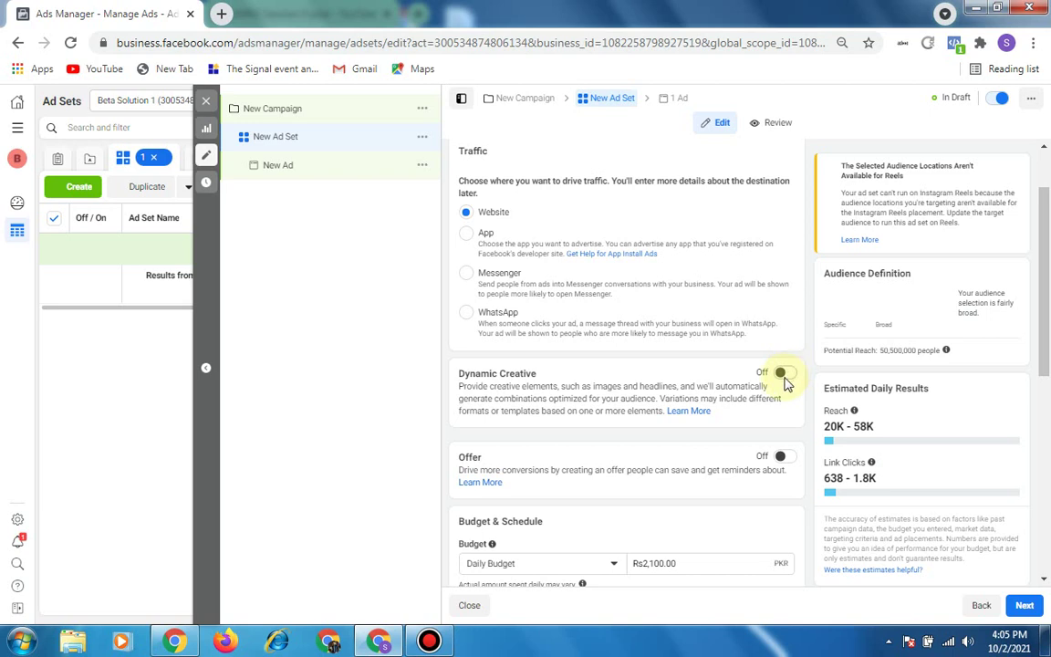
pyautogui.click(785, 374)
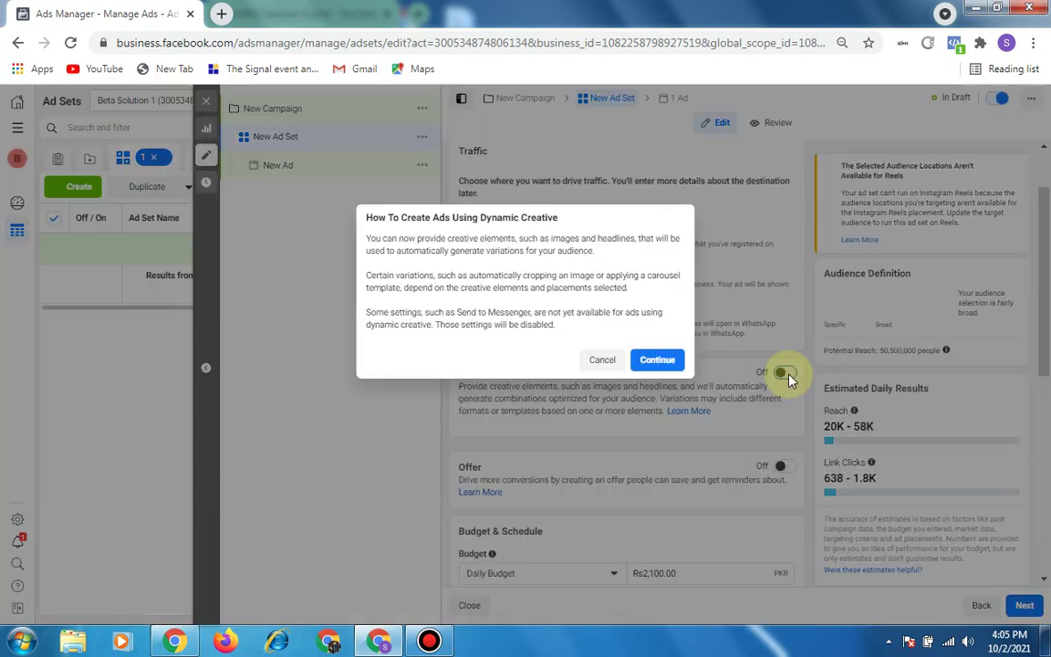
pyautogui.click(652, 359)
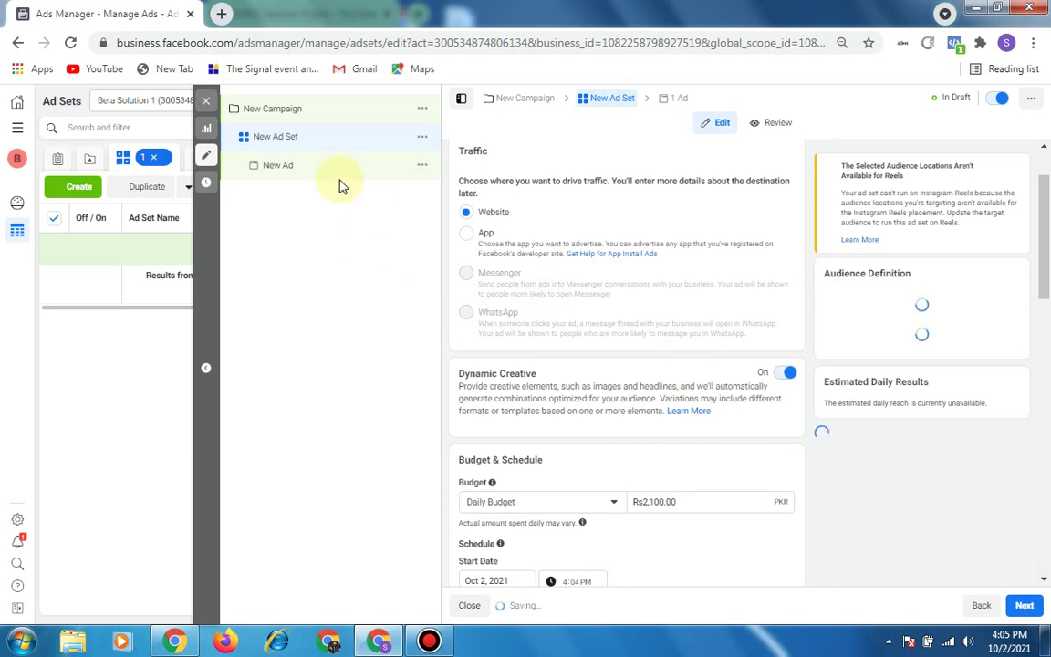
# Open the new ad, look through the available image sources, and add 1.png from the account images as its media.
pyautogui.click(301, 169)
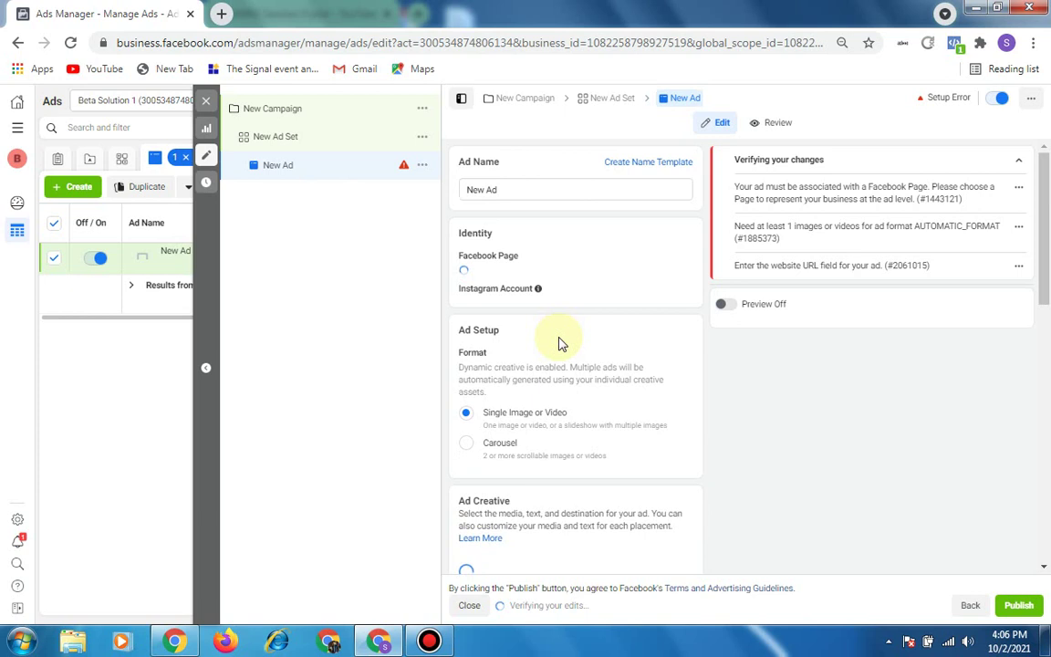
pyautogui.scroll(-2, 561, 344)
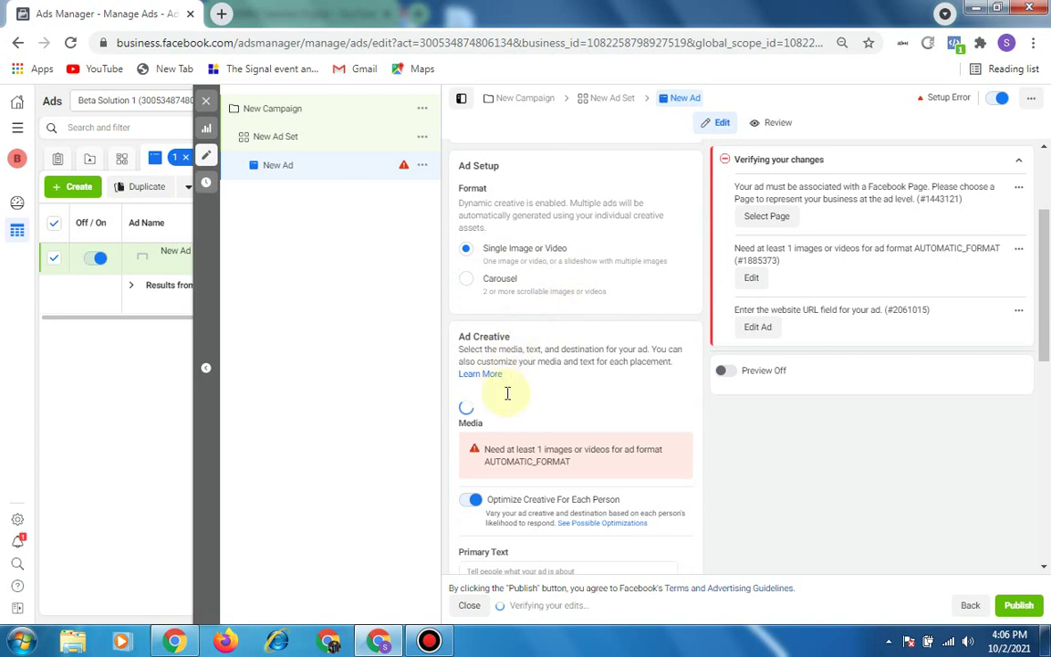
pyautogui.scroll(-2, 509, 383)
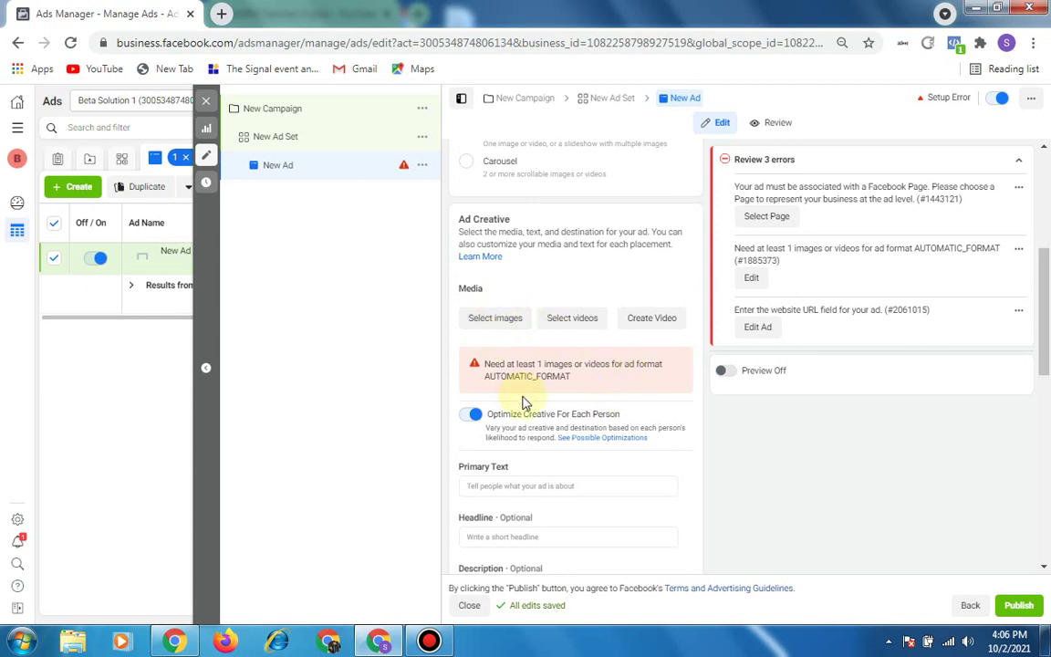
pyautogui.click(516, 319)
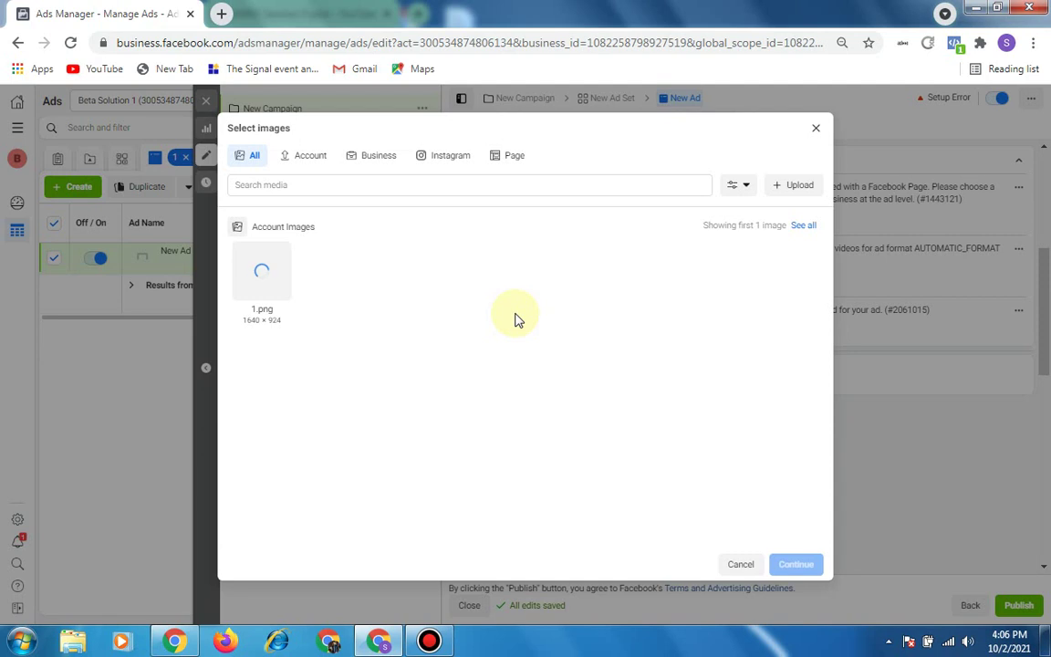
pyautogui.click(502, 162)
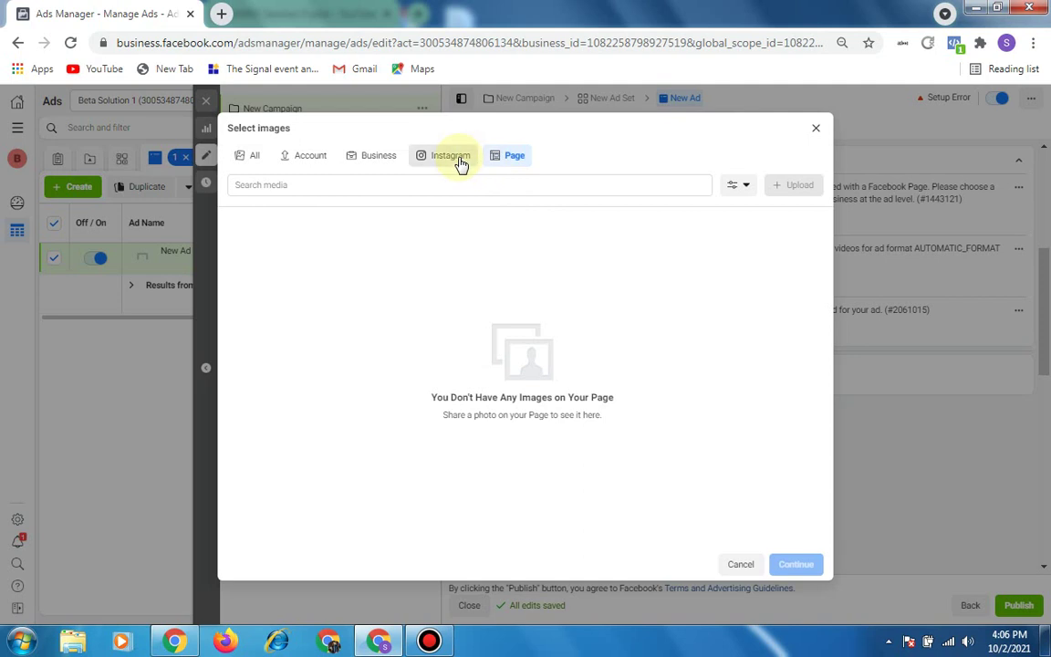
pyautogui.click(461, 162)
pyautogui.click(378, 162)
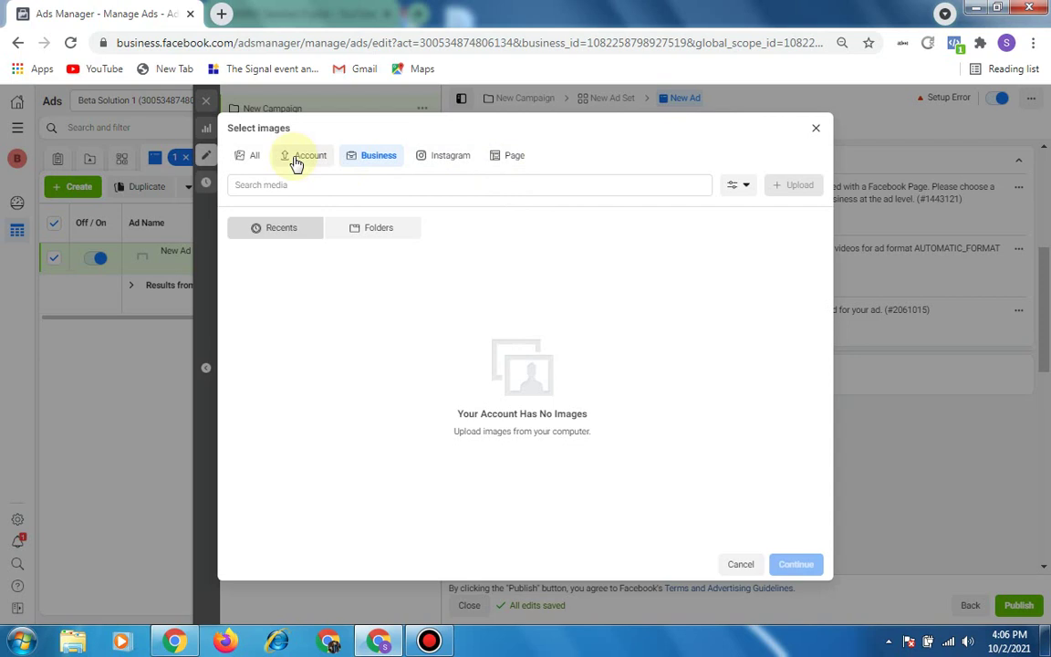
pyautogui.click(297, 163)
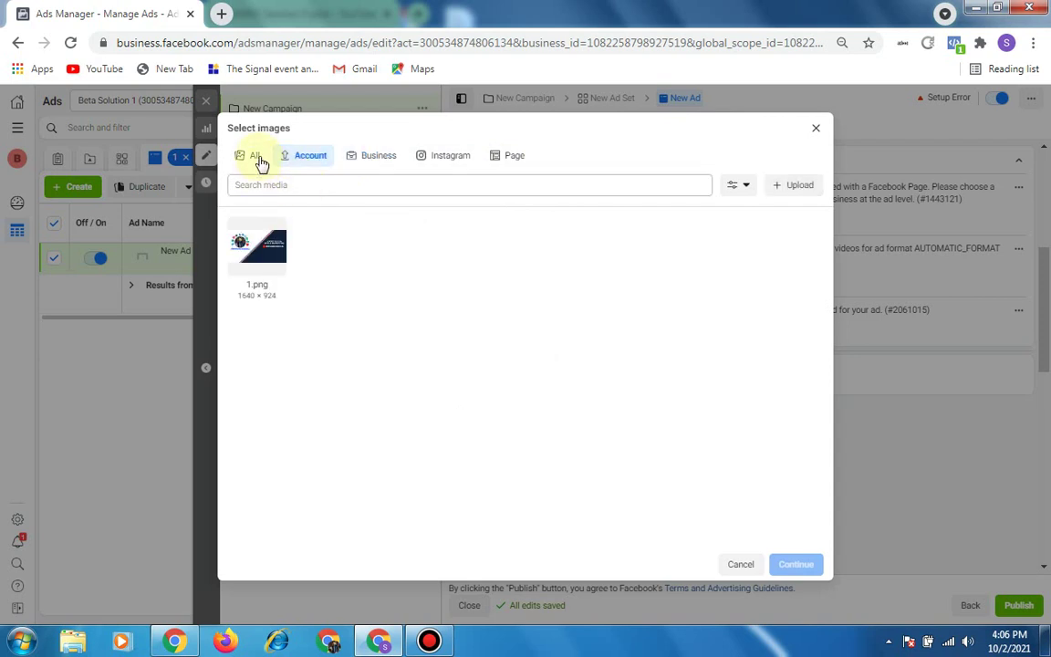
pyautogui.click(257, 159)
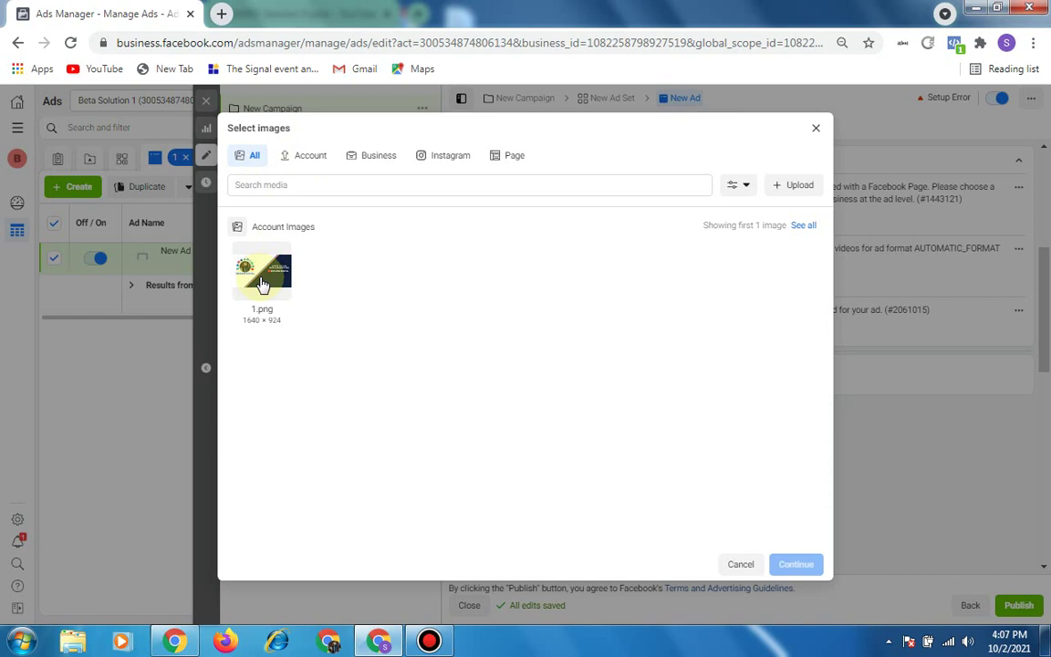
pyautogui.click(262, 278)
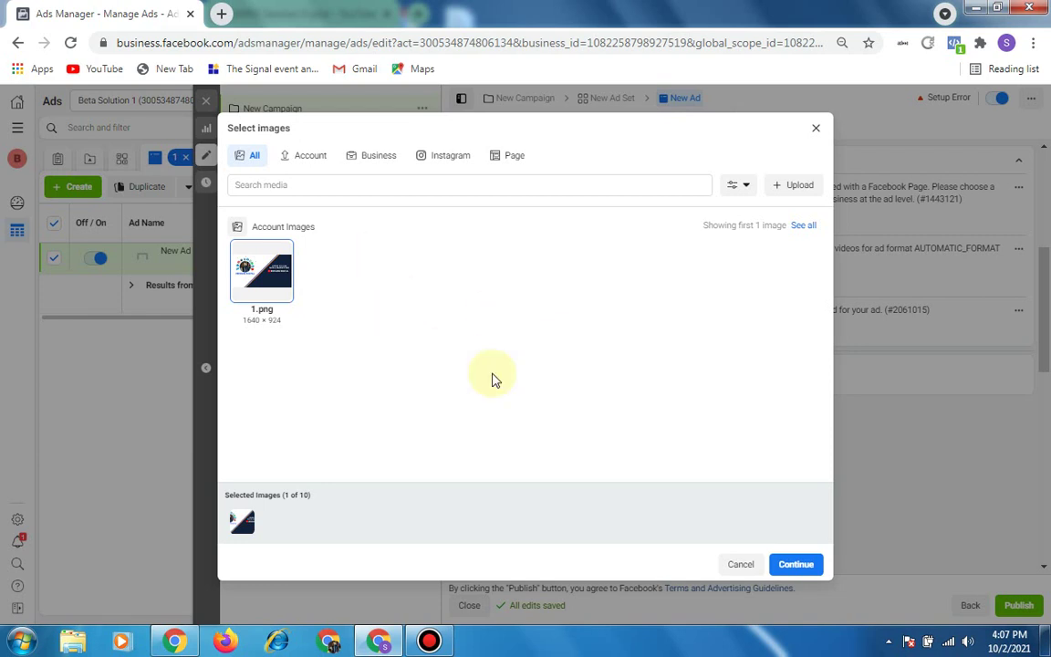
pyautogui.click(792, 566)
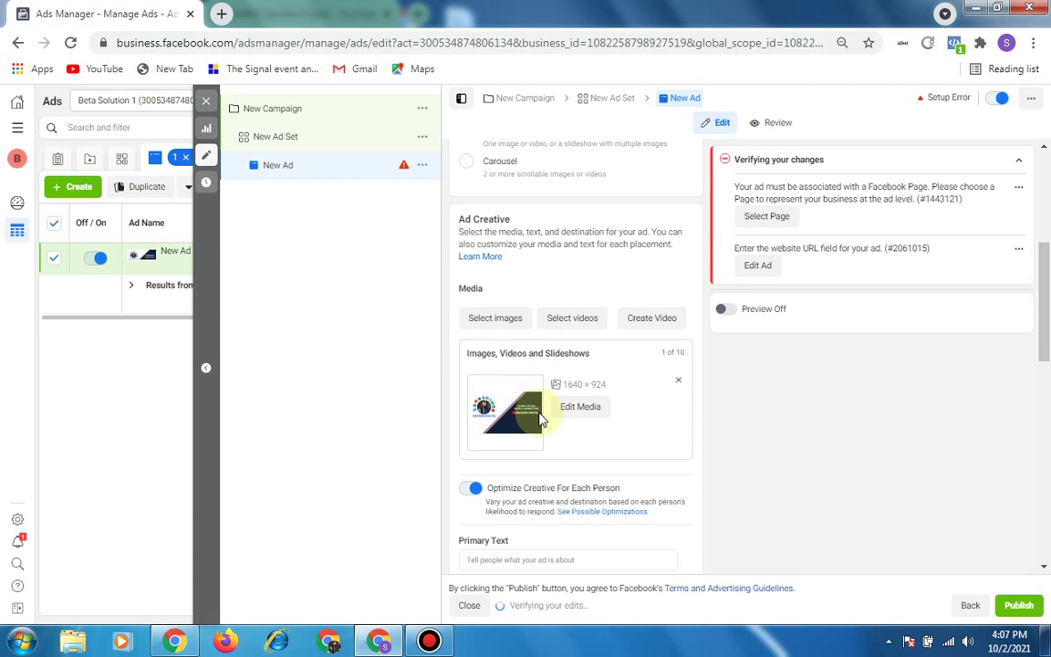
# Enter two primary text options for the ad: "afg" and "hgfd".
pyautogui.scroll(-2, 541, 420)
pyautogui.scroll(-1, 539, 418)
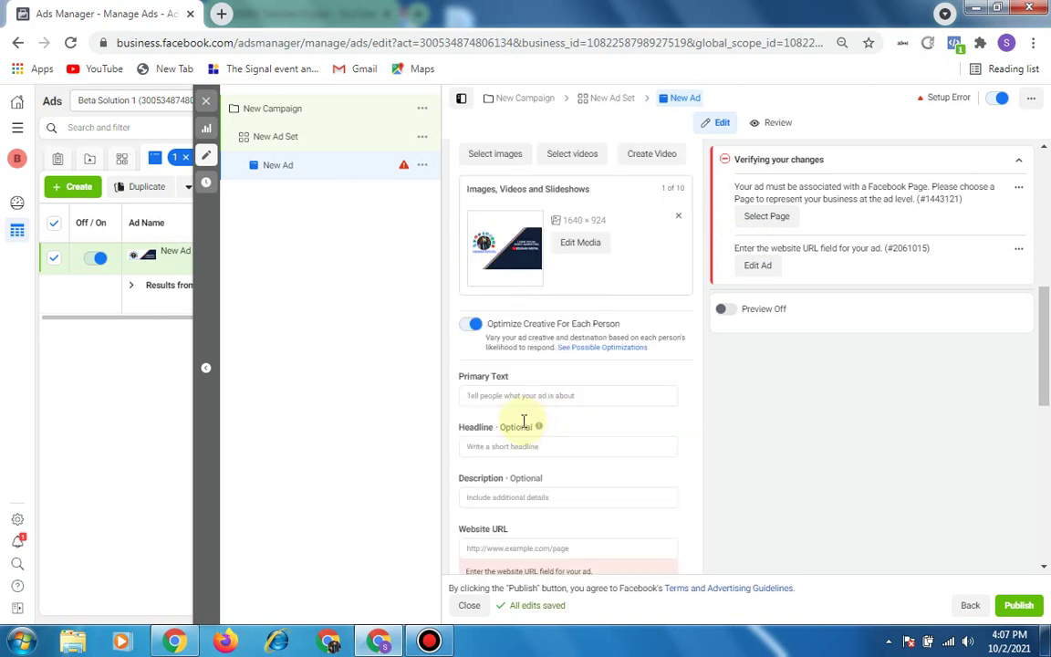
pyautogui.click(518, 396)
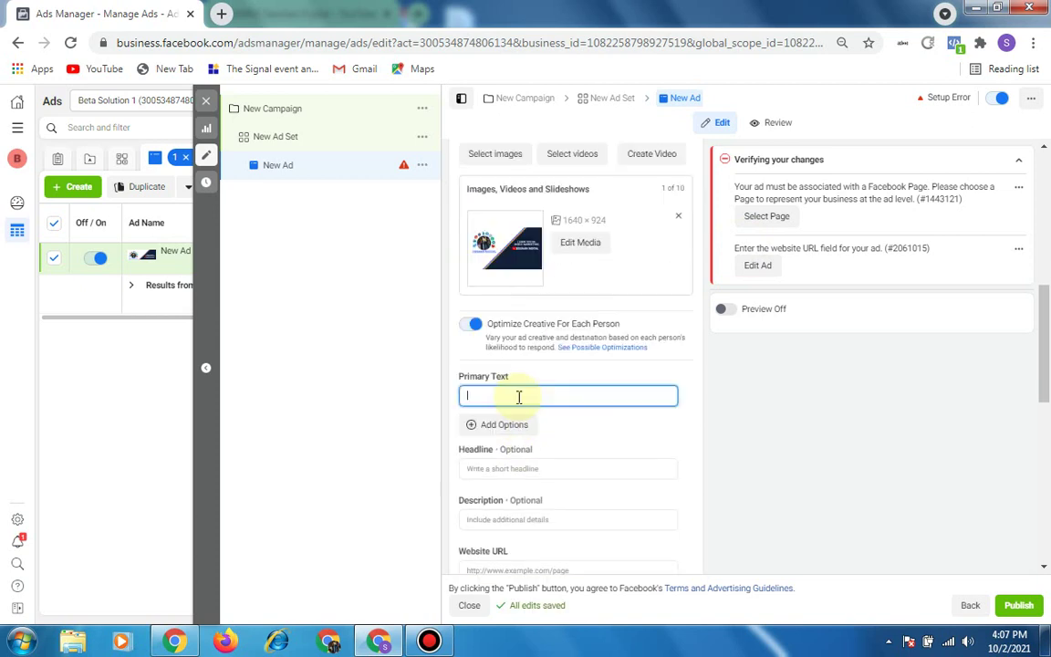
pyautogui.write('afg')
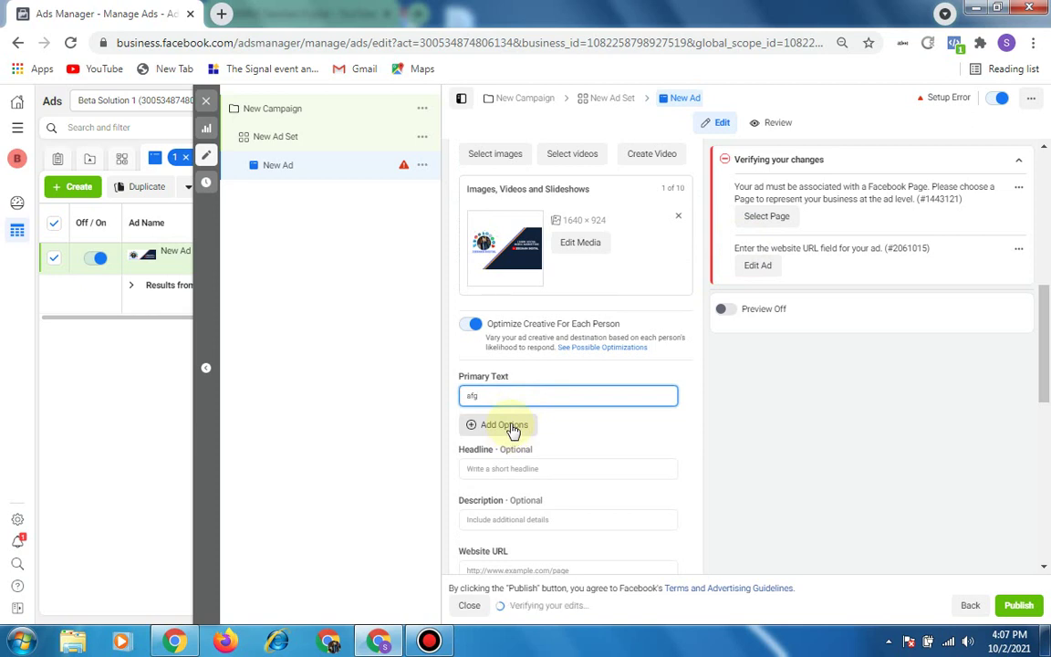
pyautogui.click(511, 427)
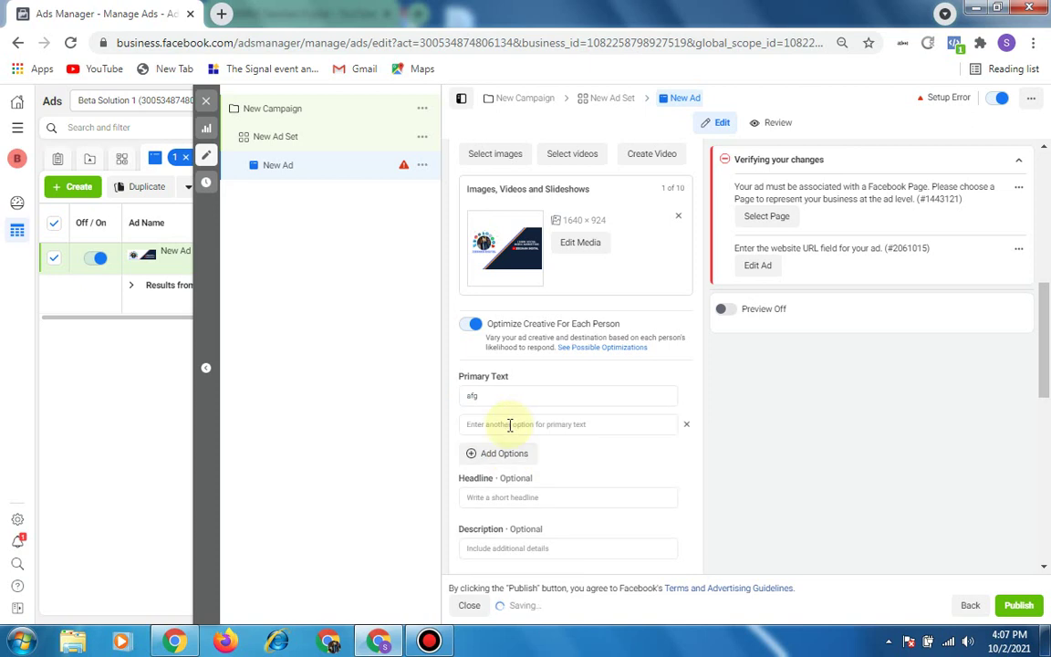
pyautogui.click(510, 425)
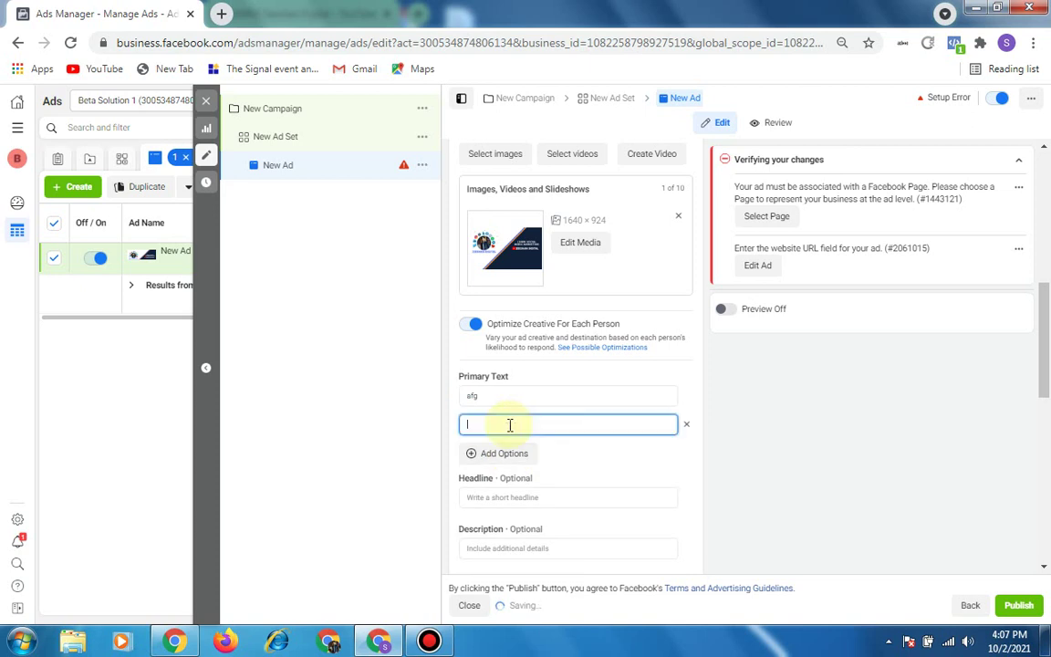
pyautogui.write('hgfd')
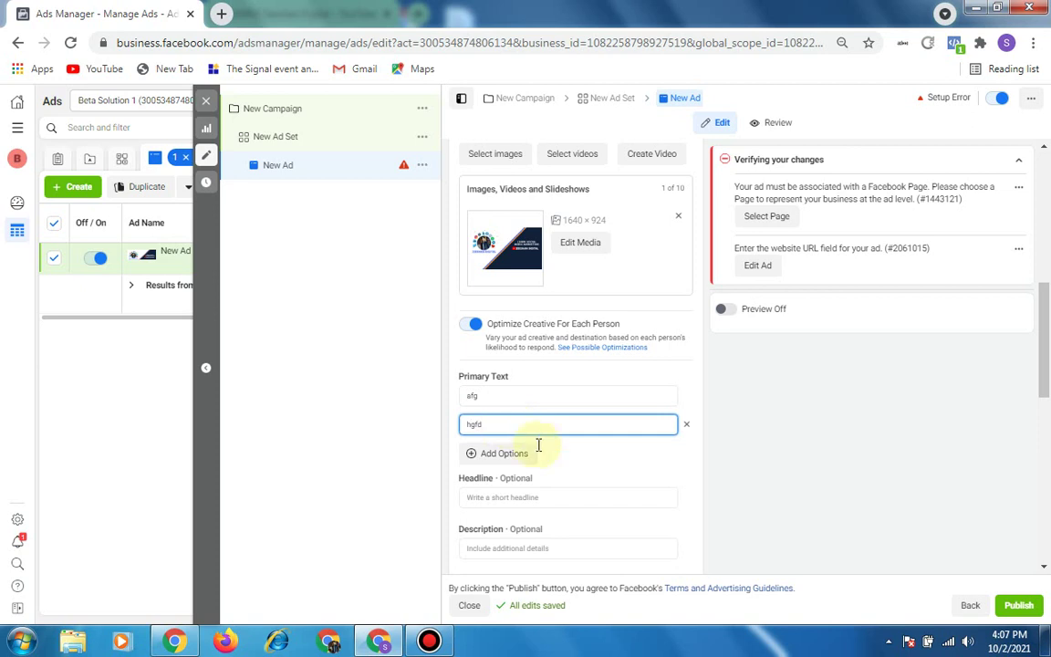
pyautogui.click(564, 464)
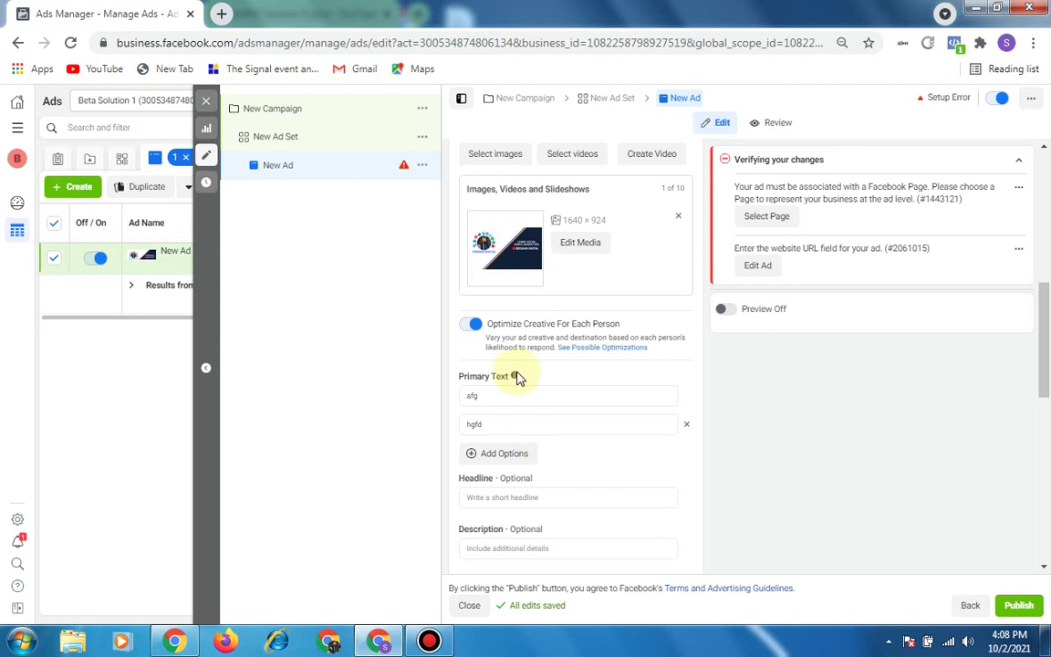
# Enter the first two headline options for the ad: "hhgdgfgx" and "ghjhjfhg".
pyautogui.scroll(-1, 566, 426)
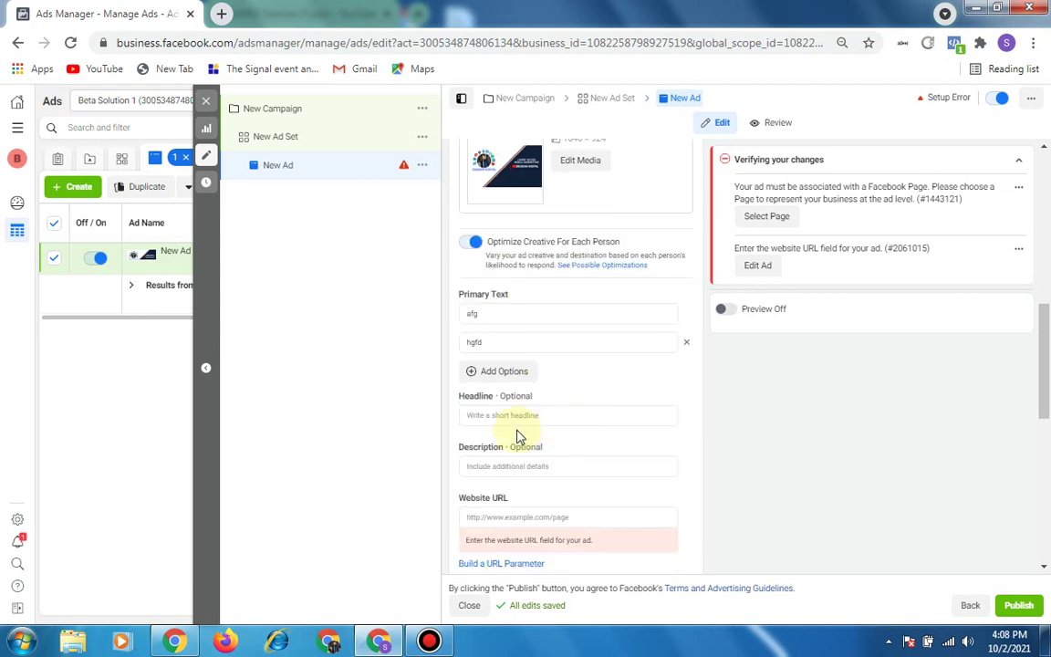
pyautogui.click(502, 418)
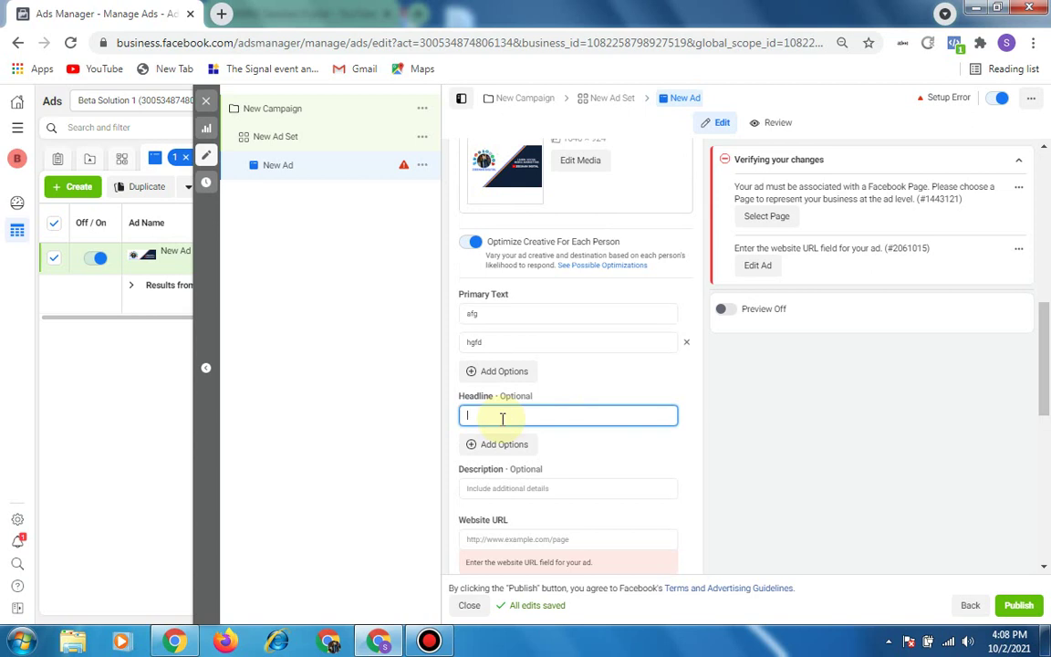
pyautogui.write('hhgdgfgh')
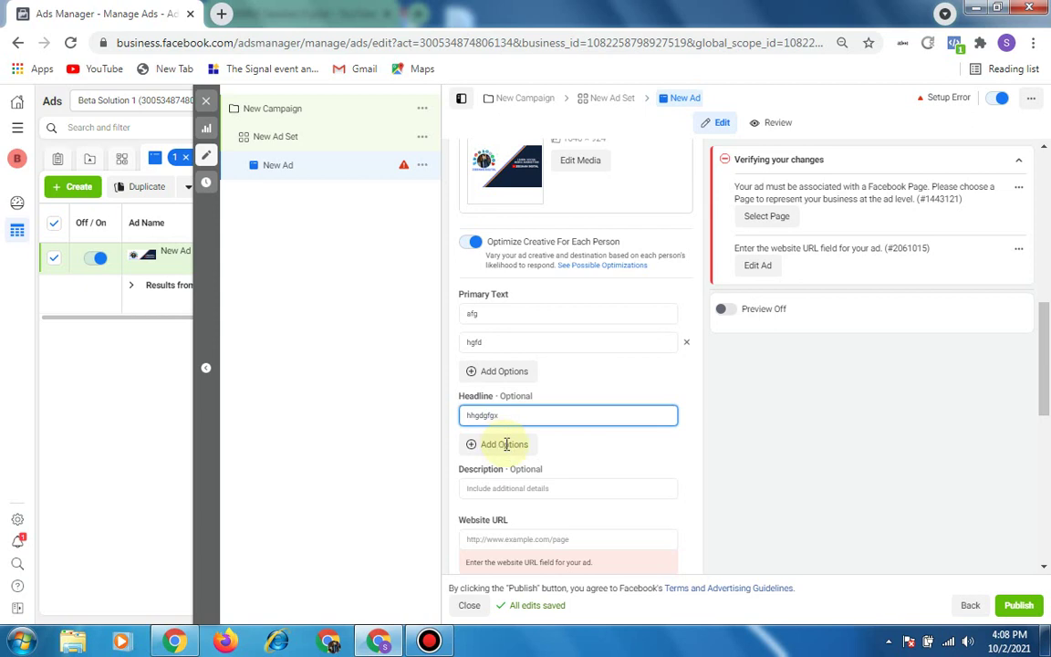
pyautogui.click(505, 446)
pyautogui.click(507, 444)
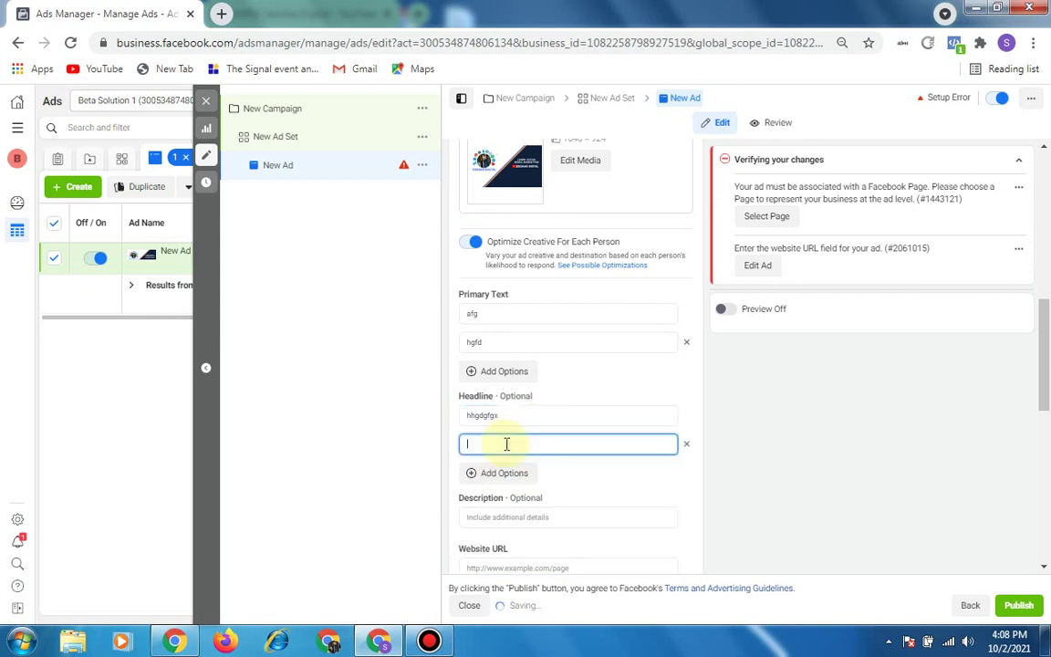
pyautogui.write('ghjhjfhg')
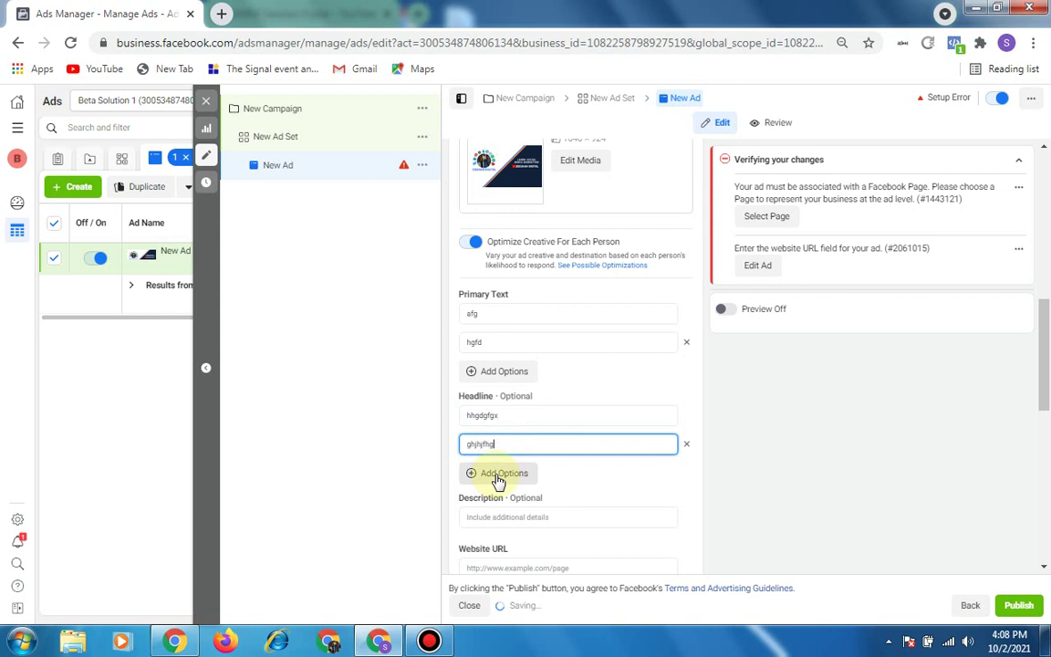
# Add three more headline options to the ad: "gfghfgh", "hgfd" and "fgfhgfhfhg".
pyautogui.click(499, 473)
pyautogui.scroll(-1, 497, 475)
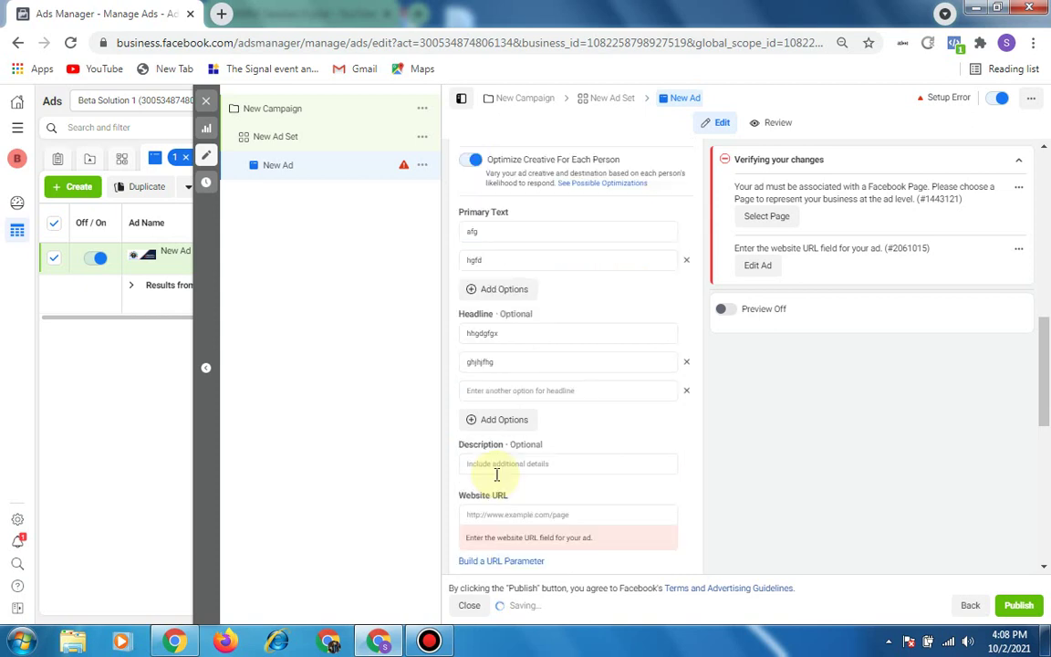
pyautogui.click(496, 390)
pyautogui.write('gfghfgh')
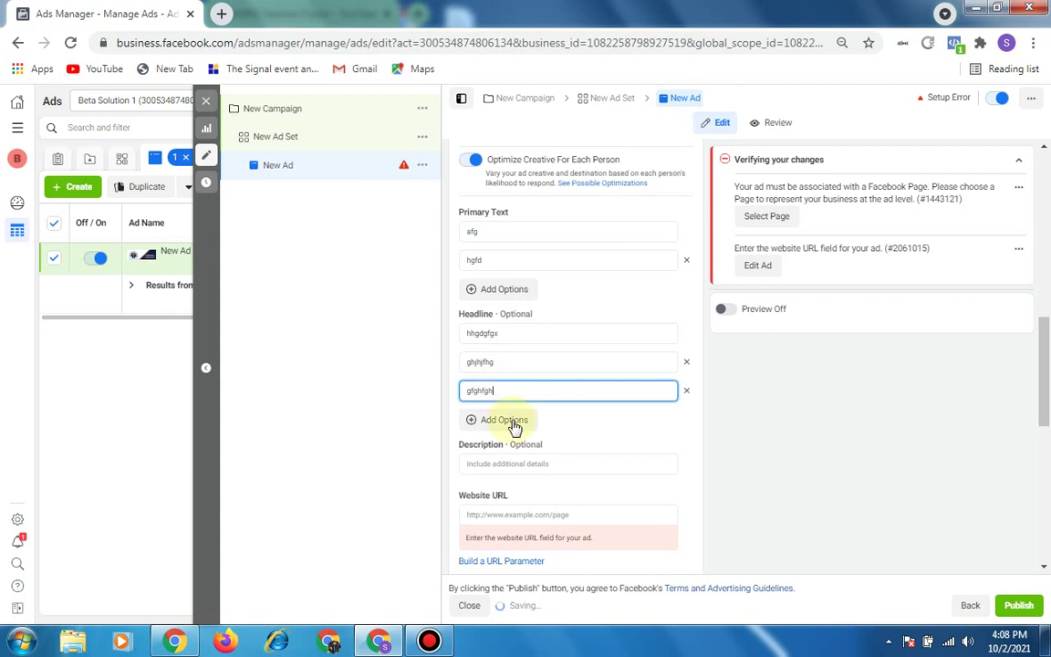
pyautogui.click(514, 421)
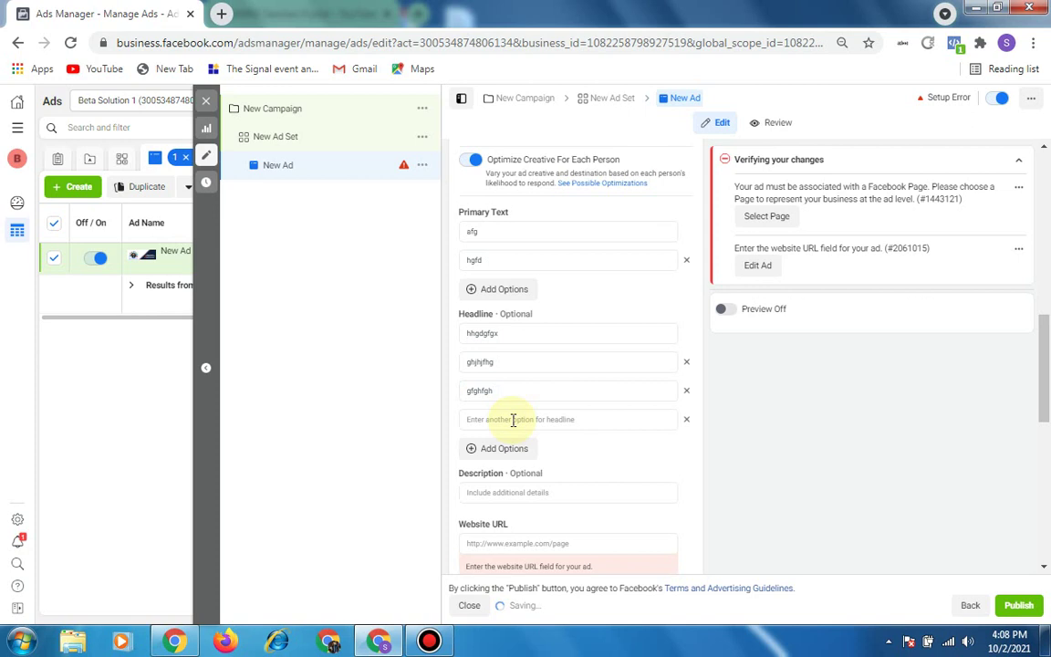
pyautogui.click(514, 420)
pyautogui.write('hgfd')
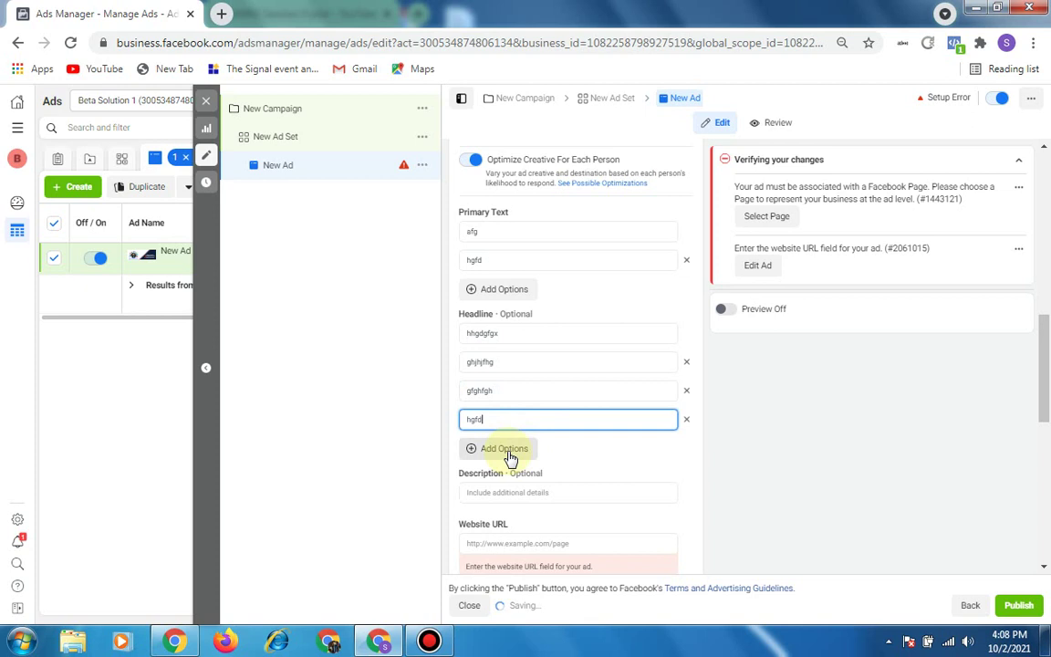
pyautogui.click(511, 456)
pyautogui.click(509, 451)
pyautogui.write('fgfhgfhfhg')
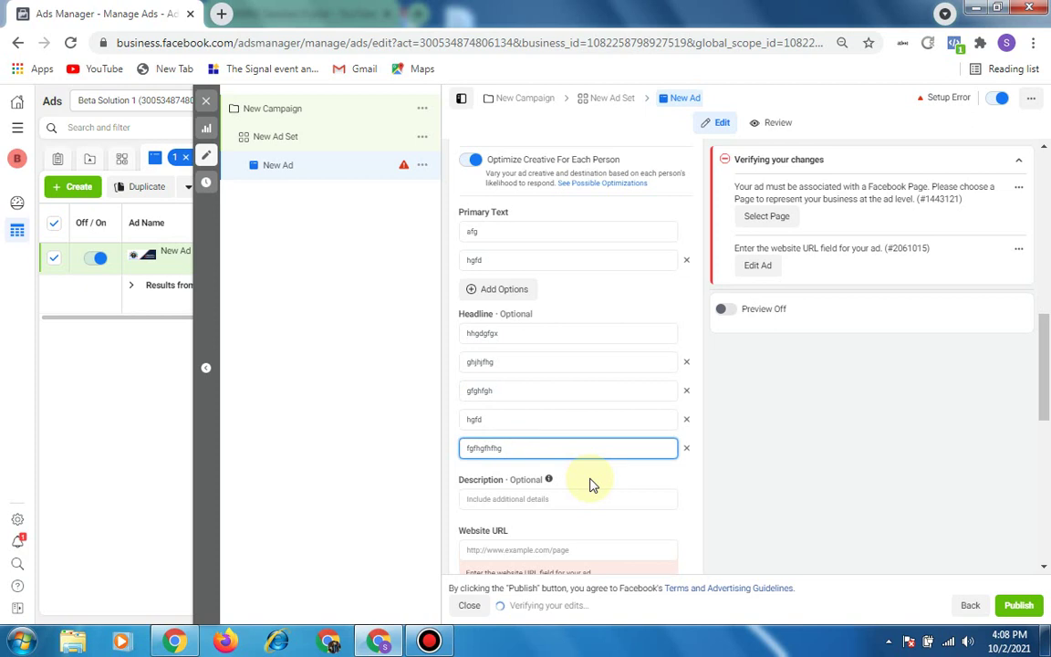
pyautogui.scroll(-1, 589, 485)
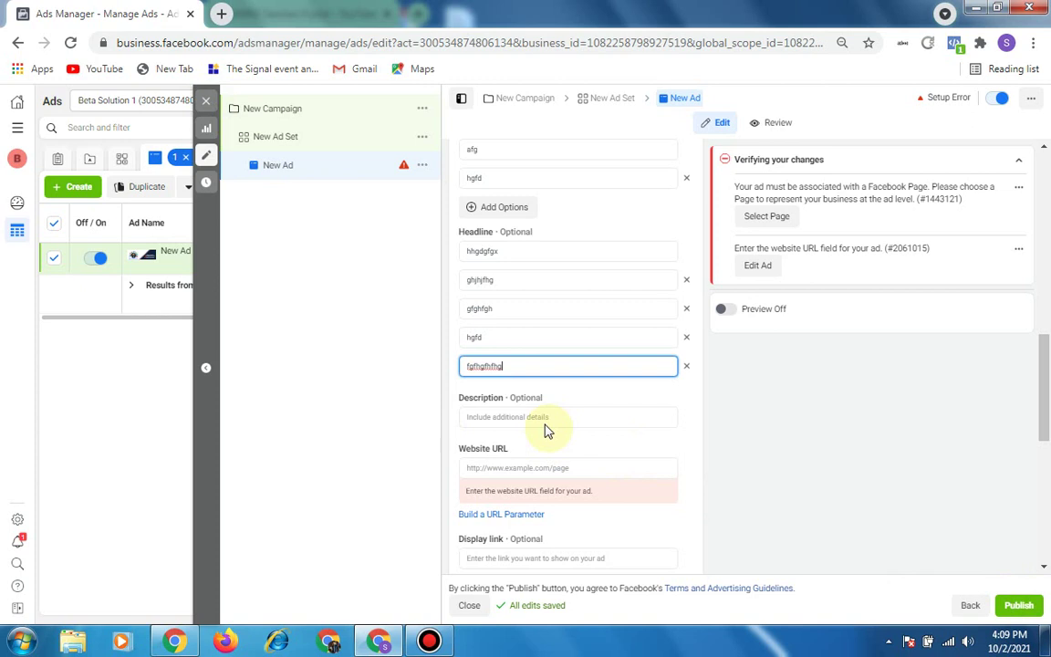
pyautogui.scroll(-3, 512, 390)
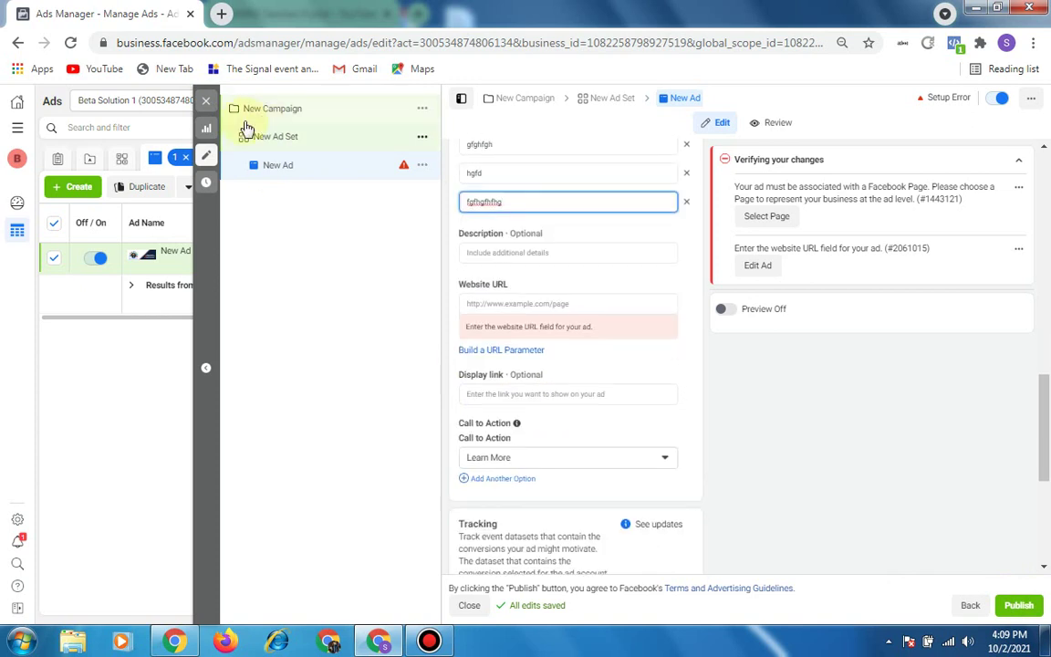
# Close the ad editor and review the ads table's breakdown options by delivery, by time and by action.
pyautogui.click(209, 105)
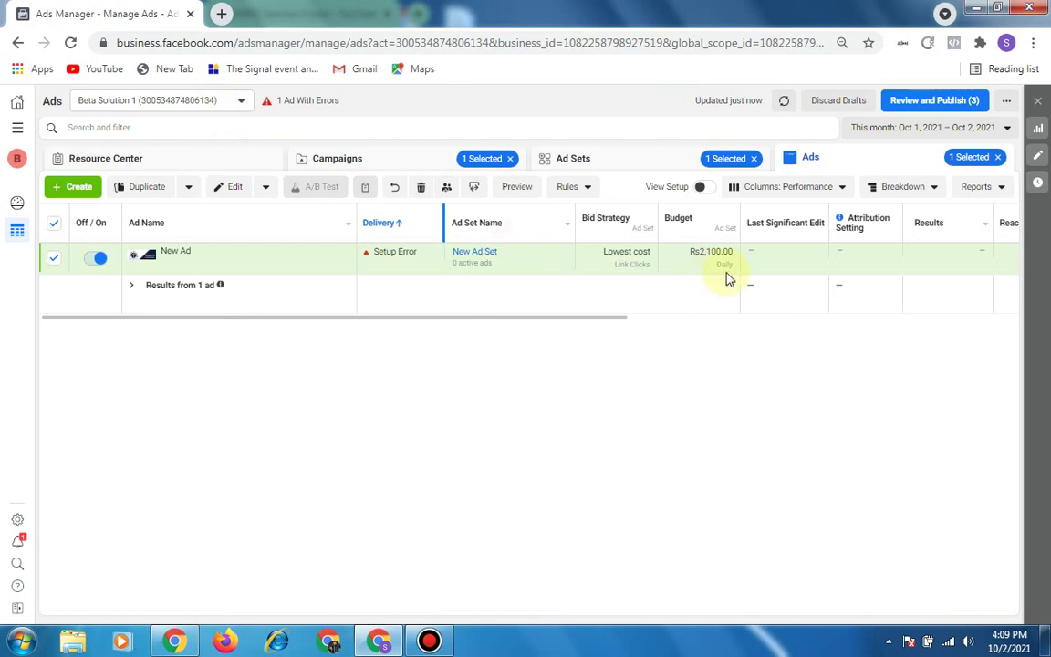
pyautogui.click(922, 189)
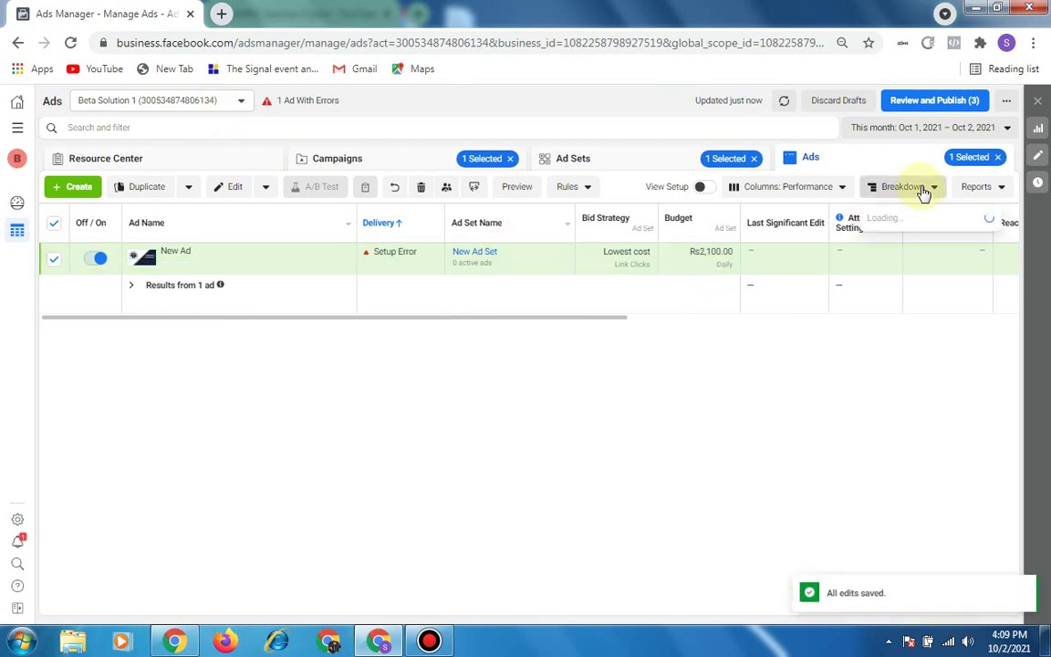
pyautogui.click(912, 242)
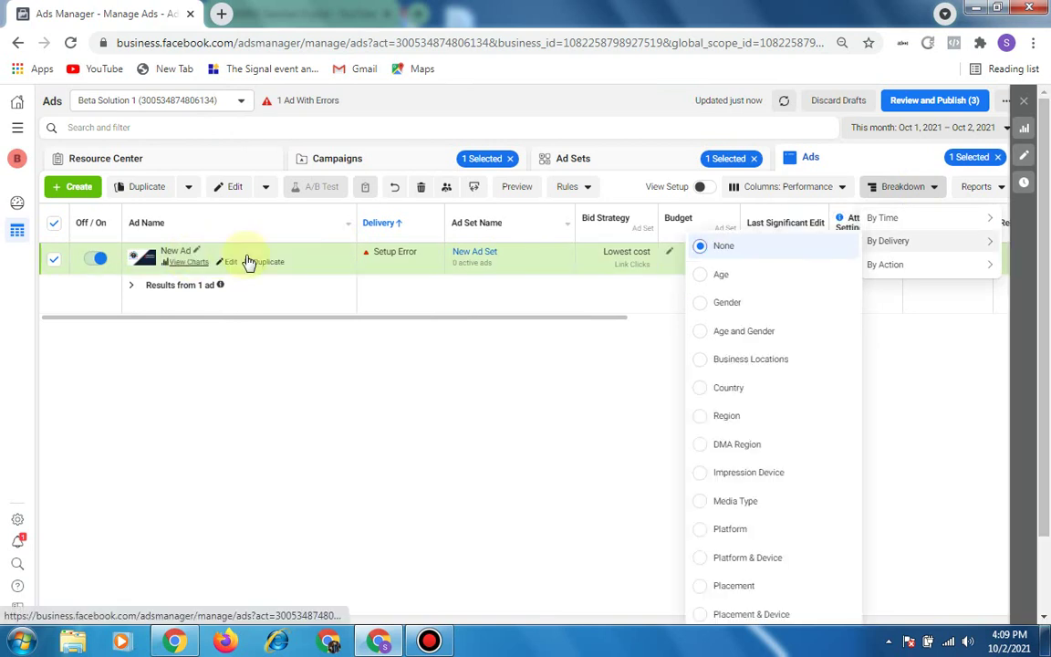
pyautogui.scroll(-1, 771, 463)
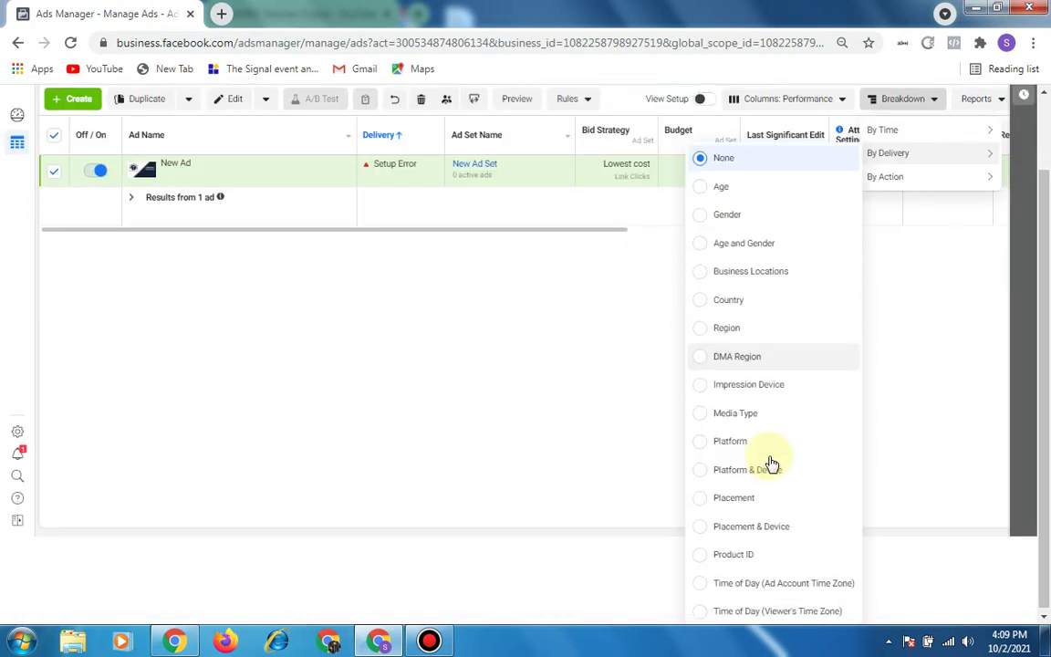
pyautogui.scroll(1, 771, 464)
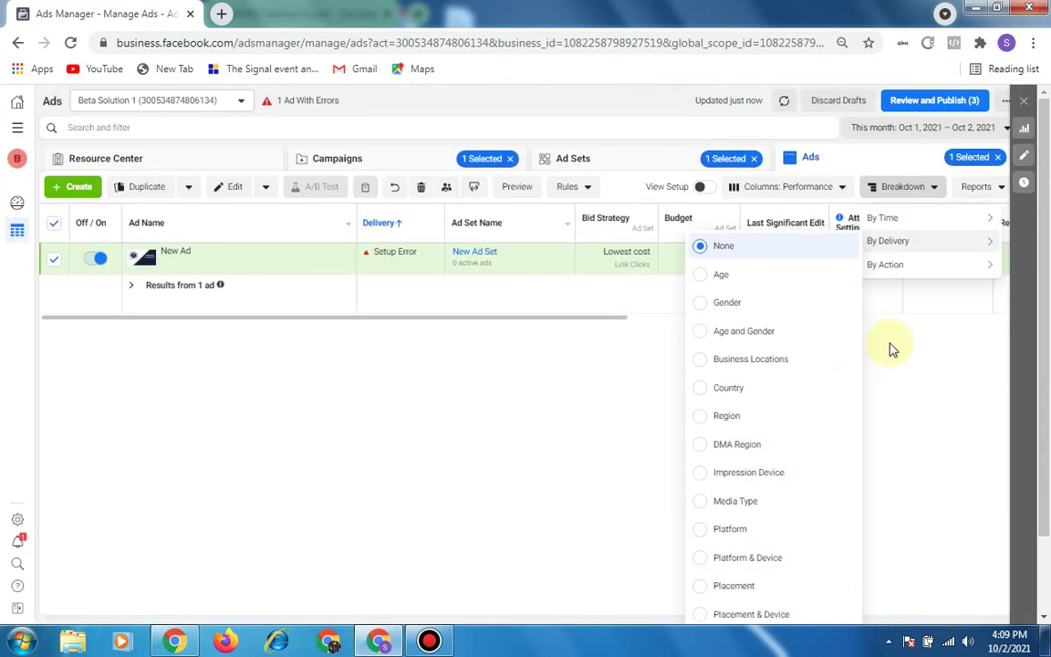
pyautogui.moveTo(903, 219)
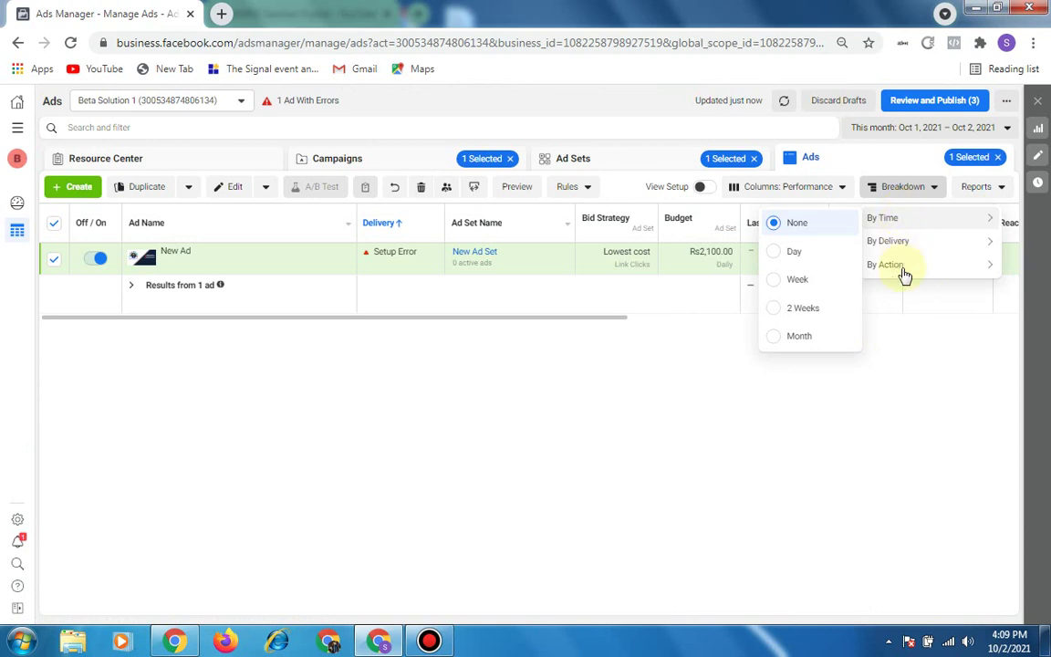
pyautogui.moveTo(903, 267)
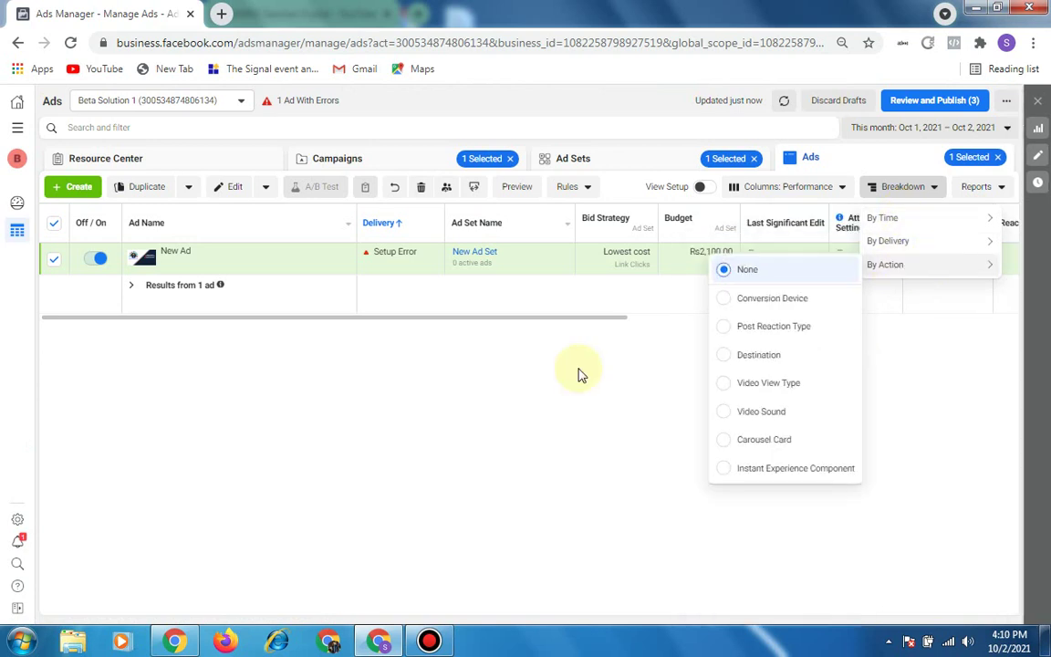
# Switch to the Google Docs document and examine the screenshot of the By Dynamic Creative Element breakdown options.
pyautogui.click(175, 643)
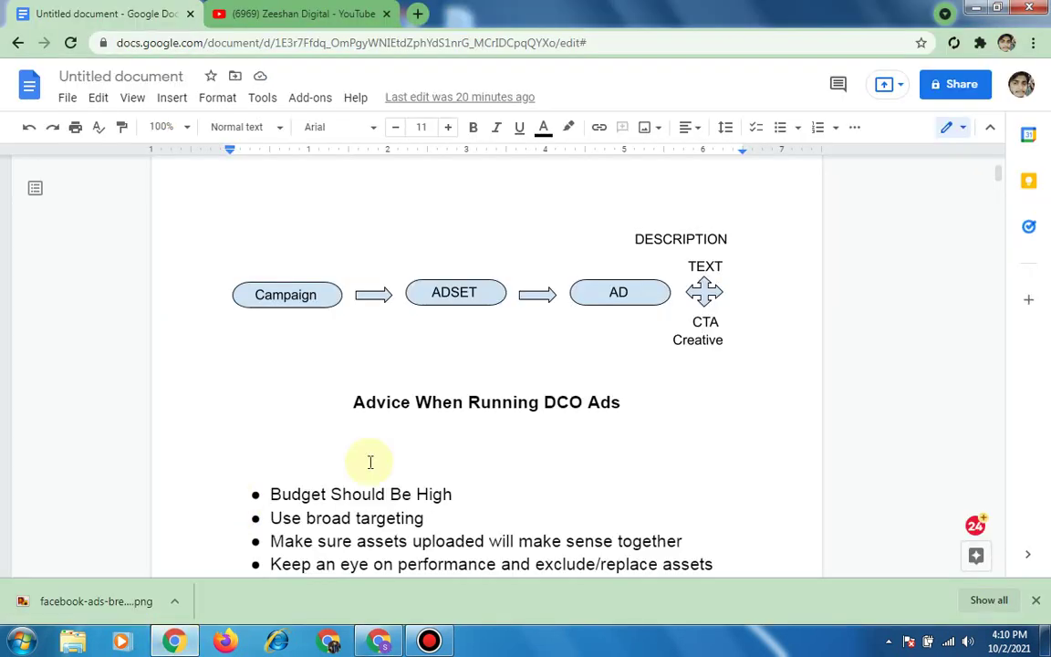
pyautogui.scroll(-5, 370, 463)
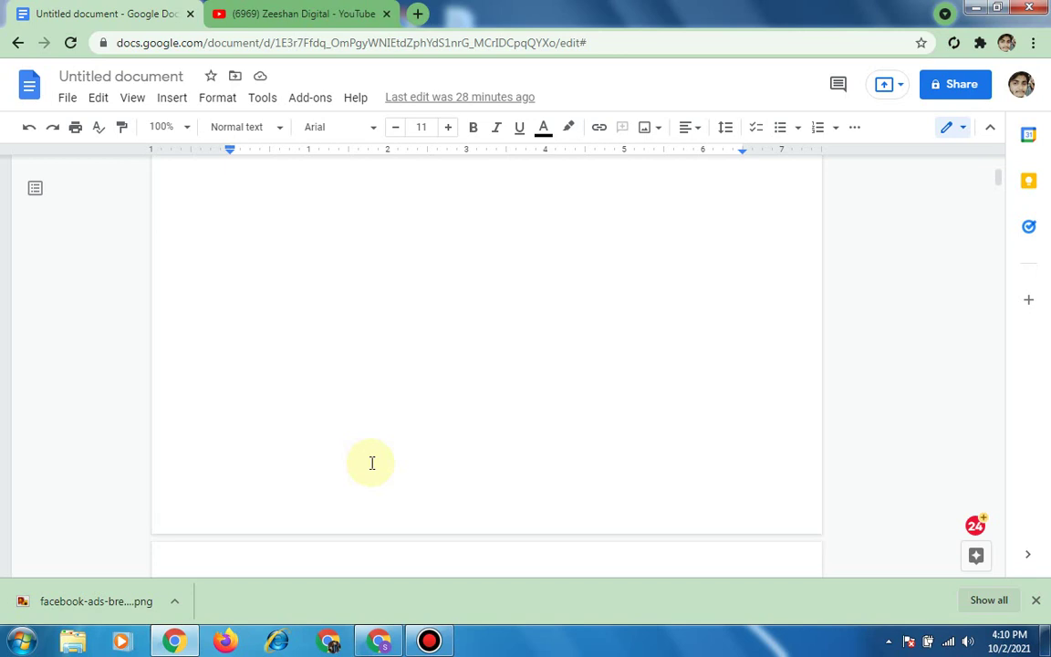
pyautogui.scroll(-4, 371, 462)
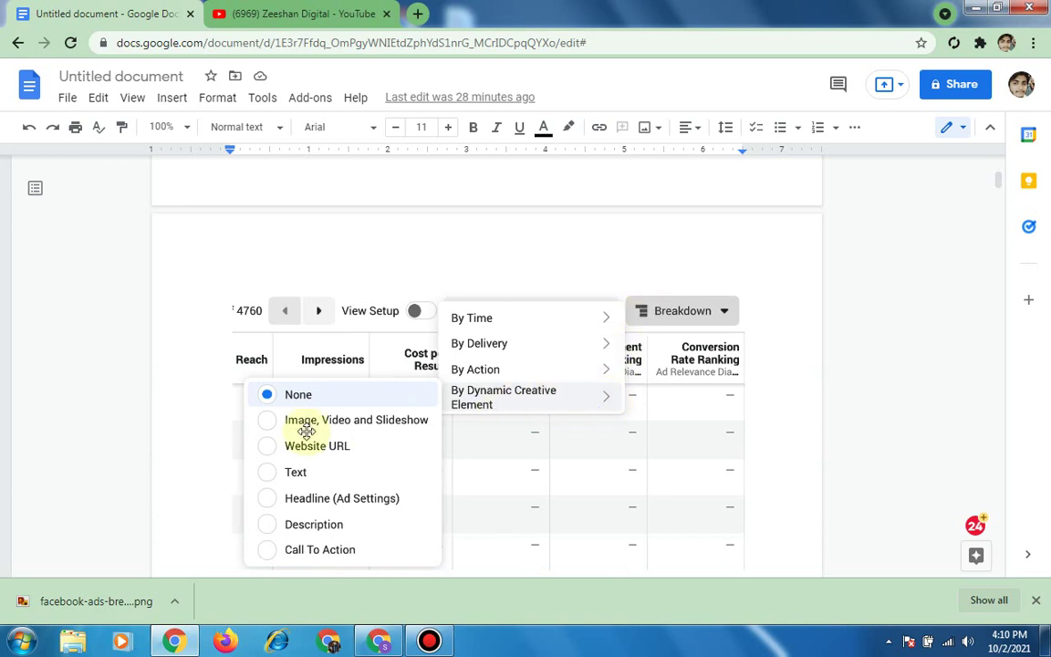
pyautogui.scroll(-2, 305, 445)
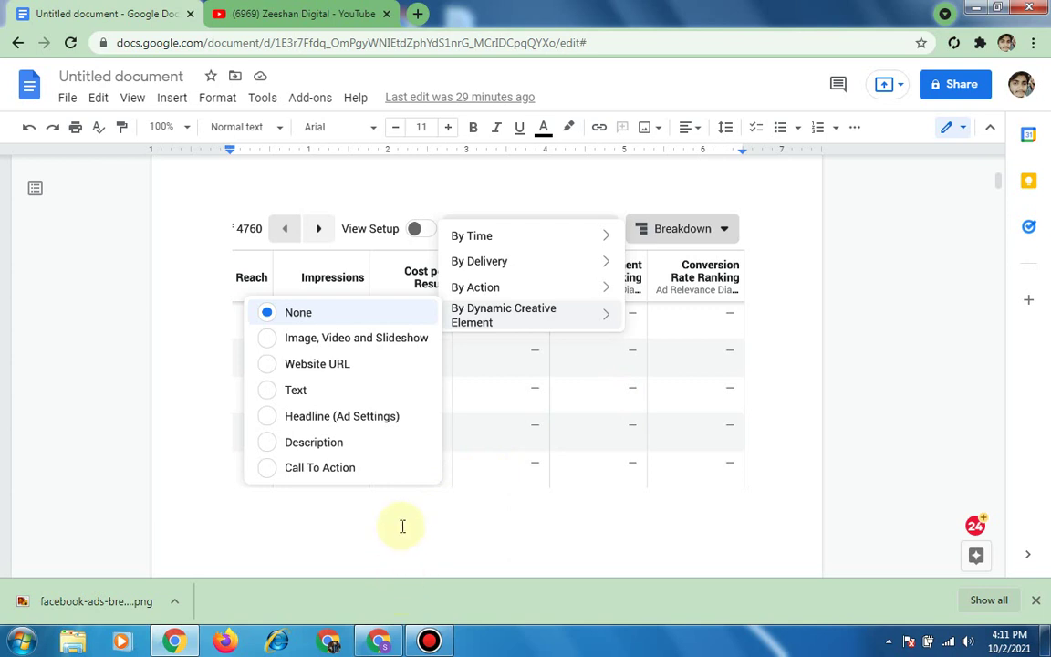
pyautogui.moveTo(429, 639)
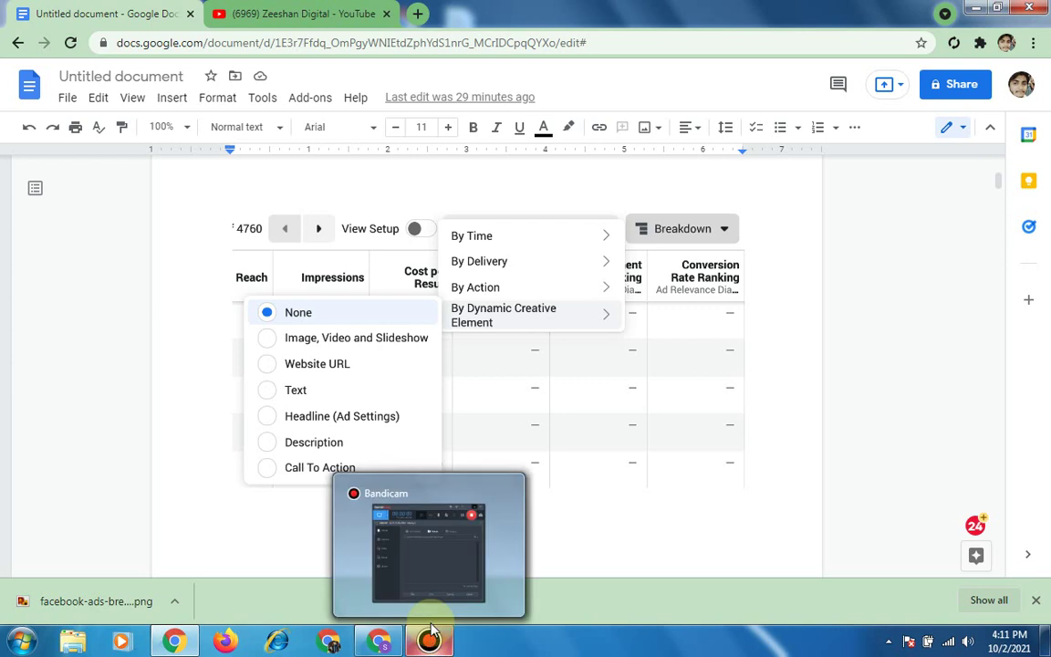